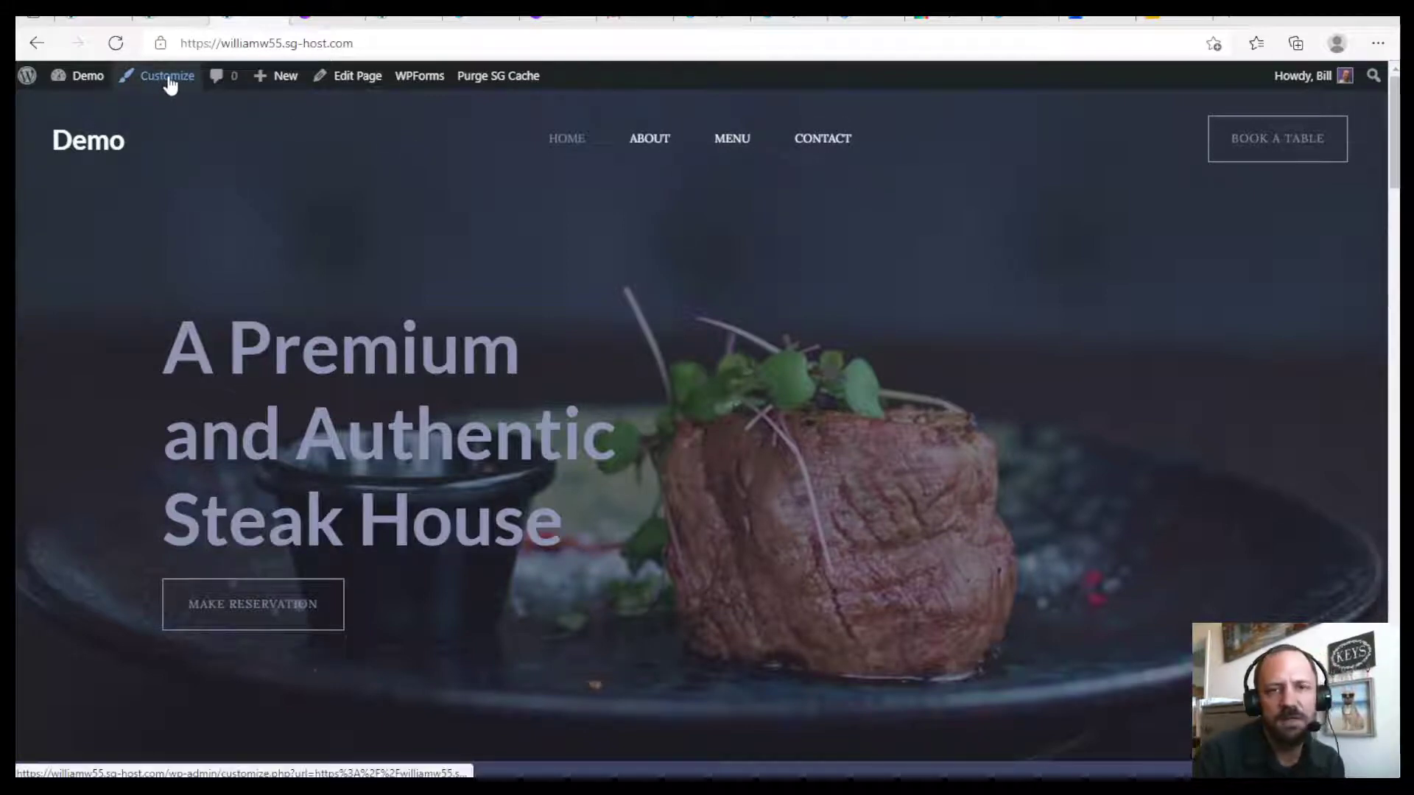
Step: Open the Customizer, then the Header Builder through the header's edit pencil in the preview
left_click(171, 85)
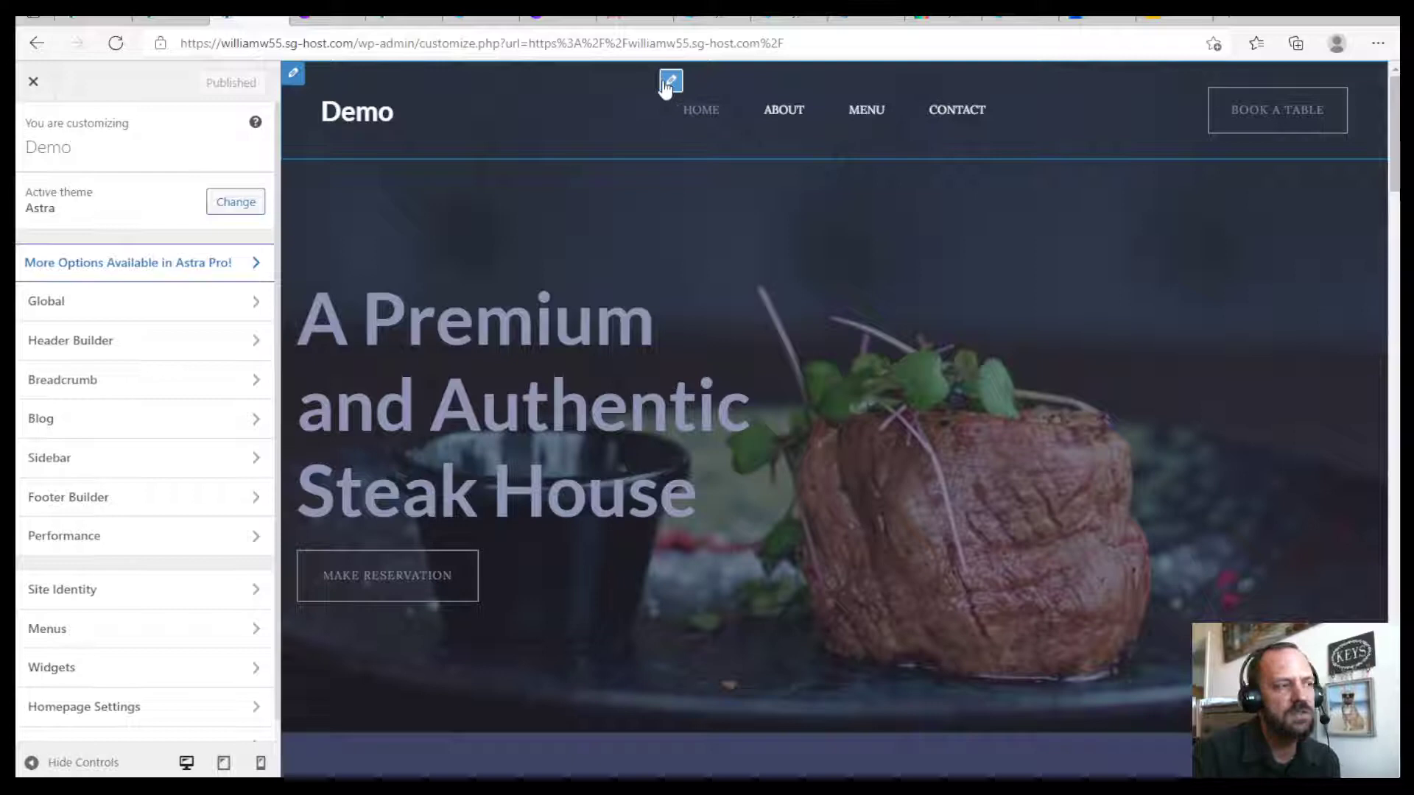
left_click(671, 84)
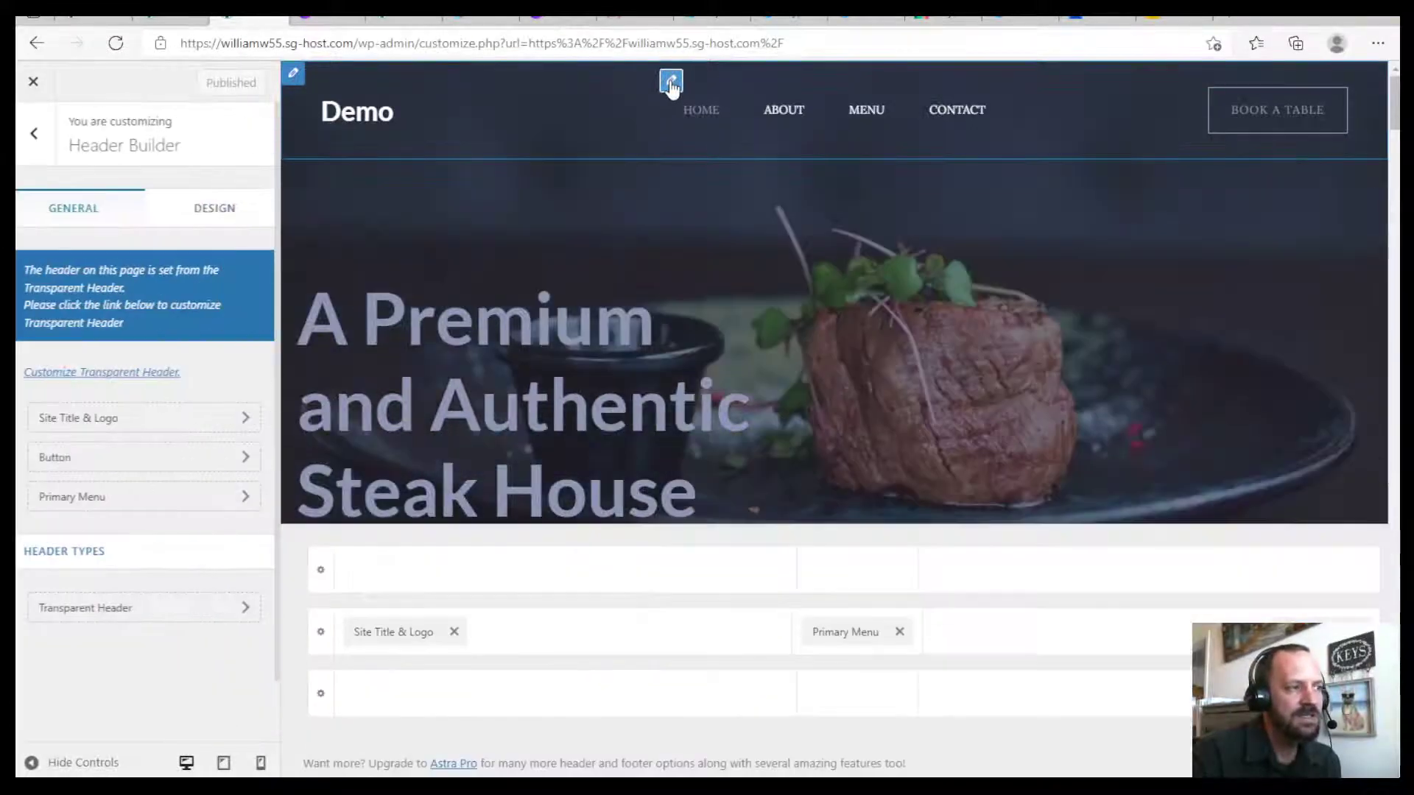
Step: Show the Primary Menu's Design options and locate the Menu Color Text / Link setting
left_click(670, 85)
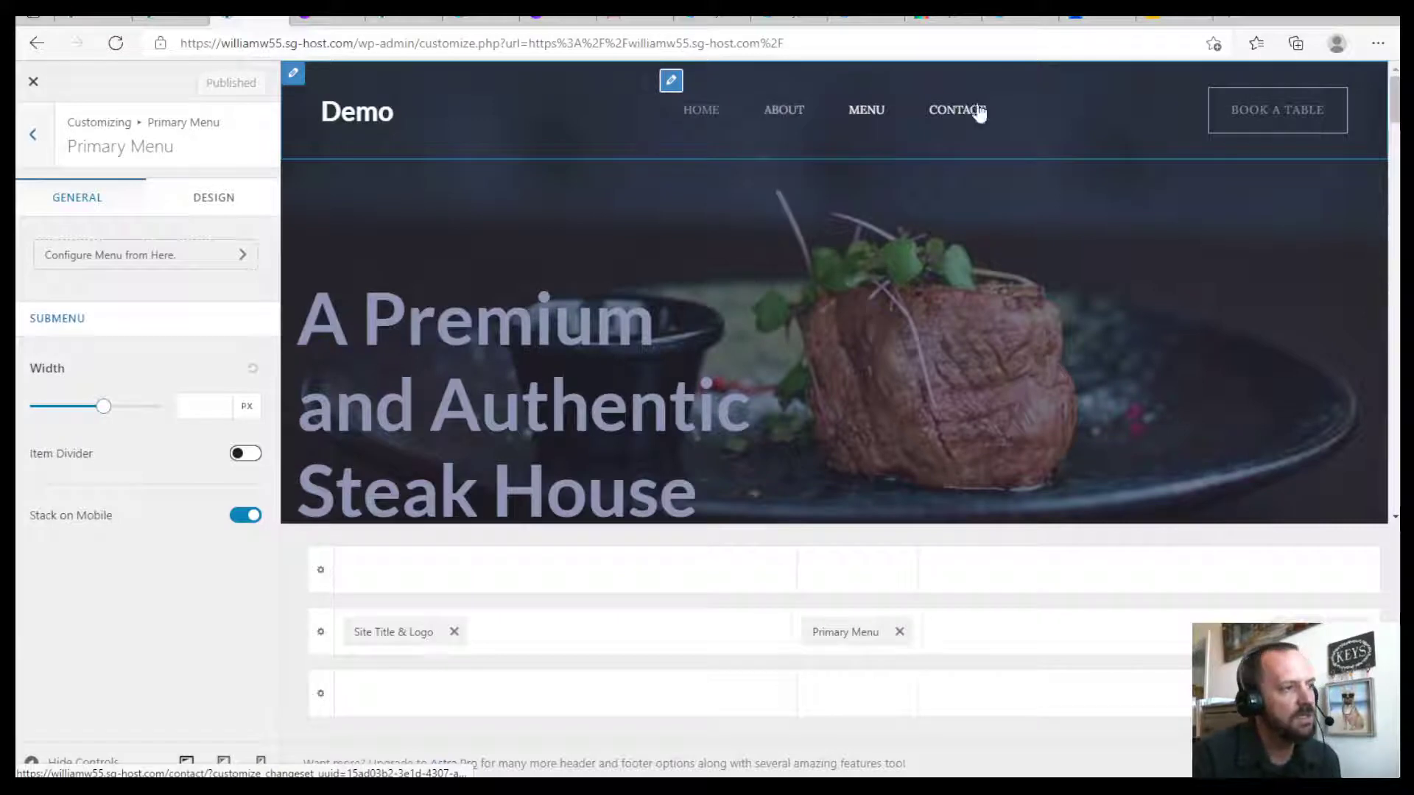
left_click(251, 201)
scroll(178, 285, "down", 5)
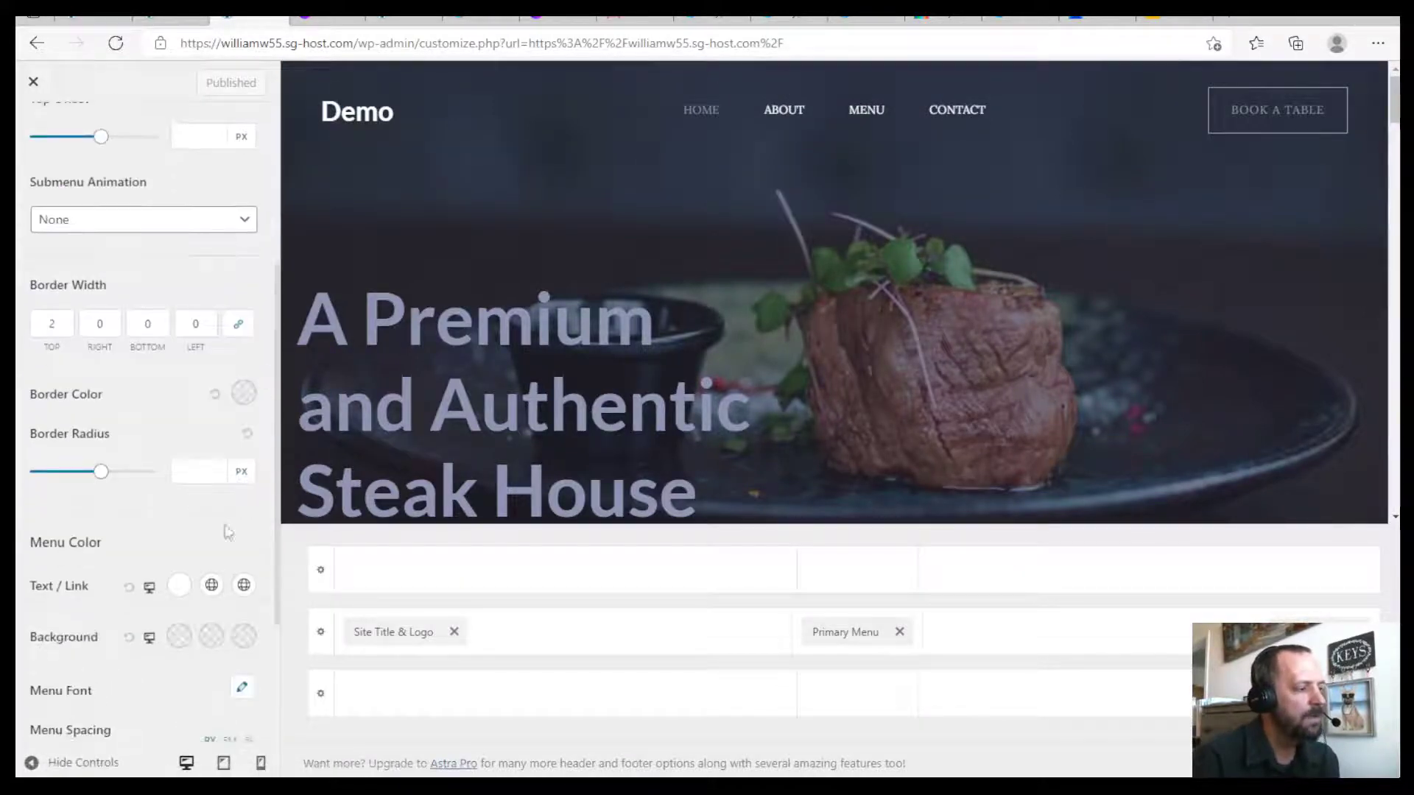
double_click(140, 577)
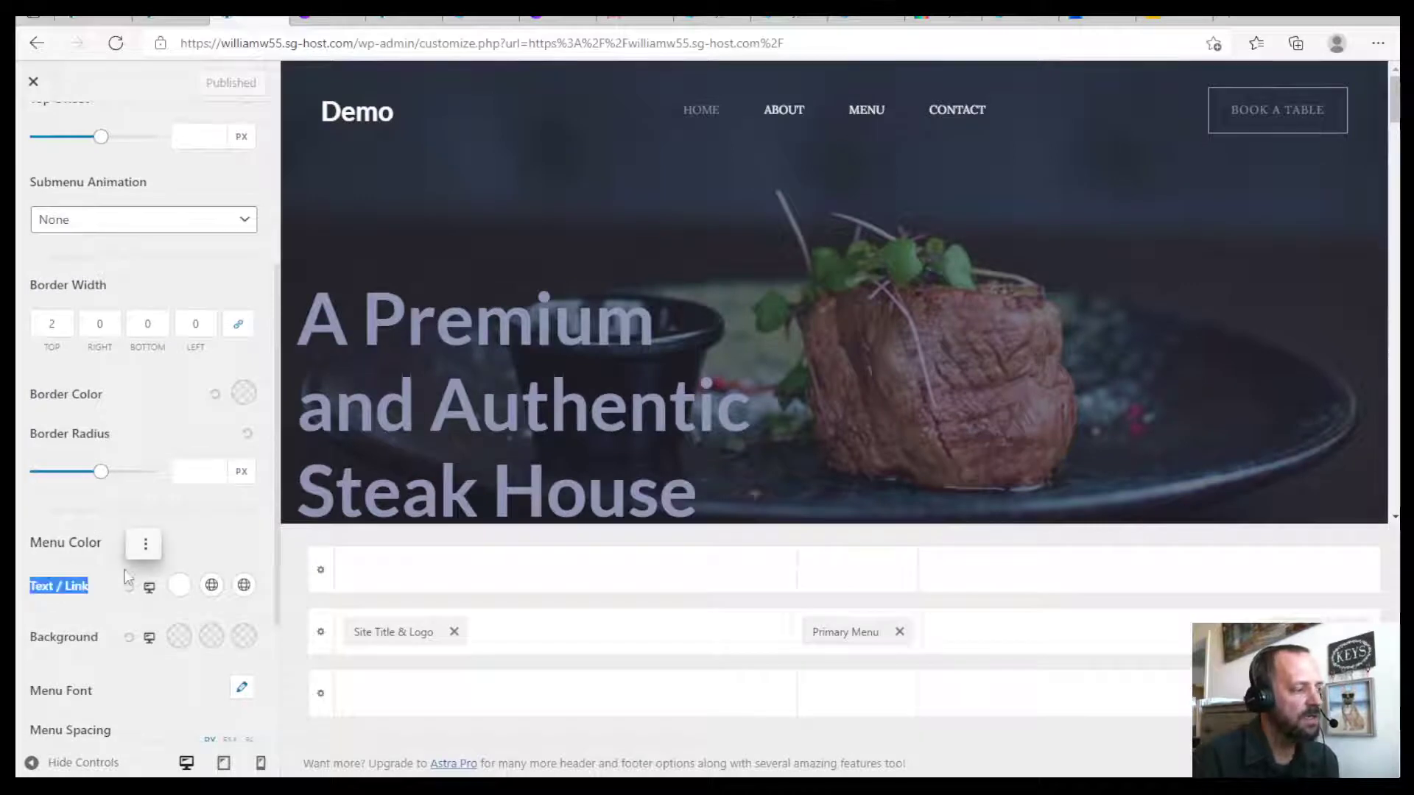
left_click(96, 561)
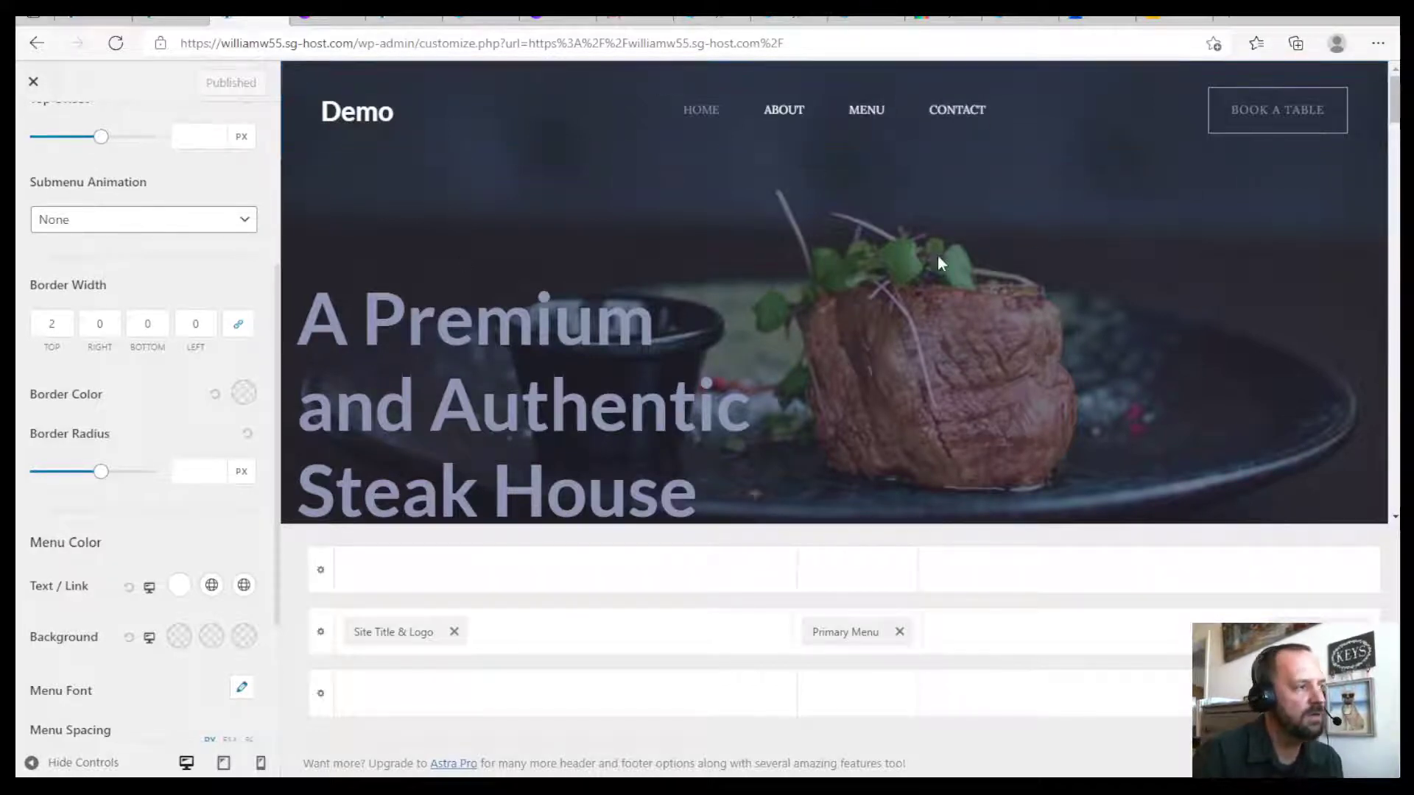
scroll(39, 197, "up", 5)
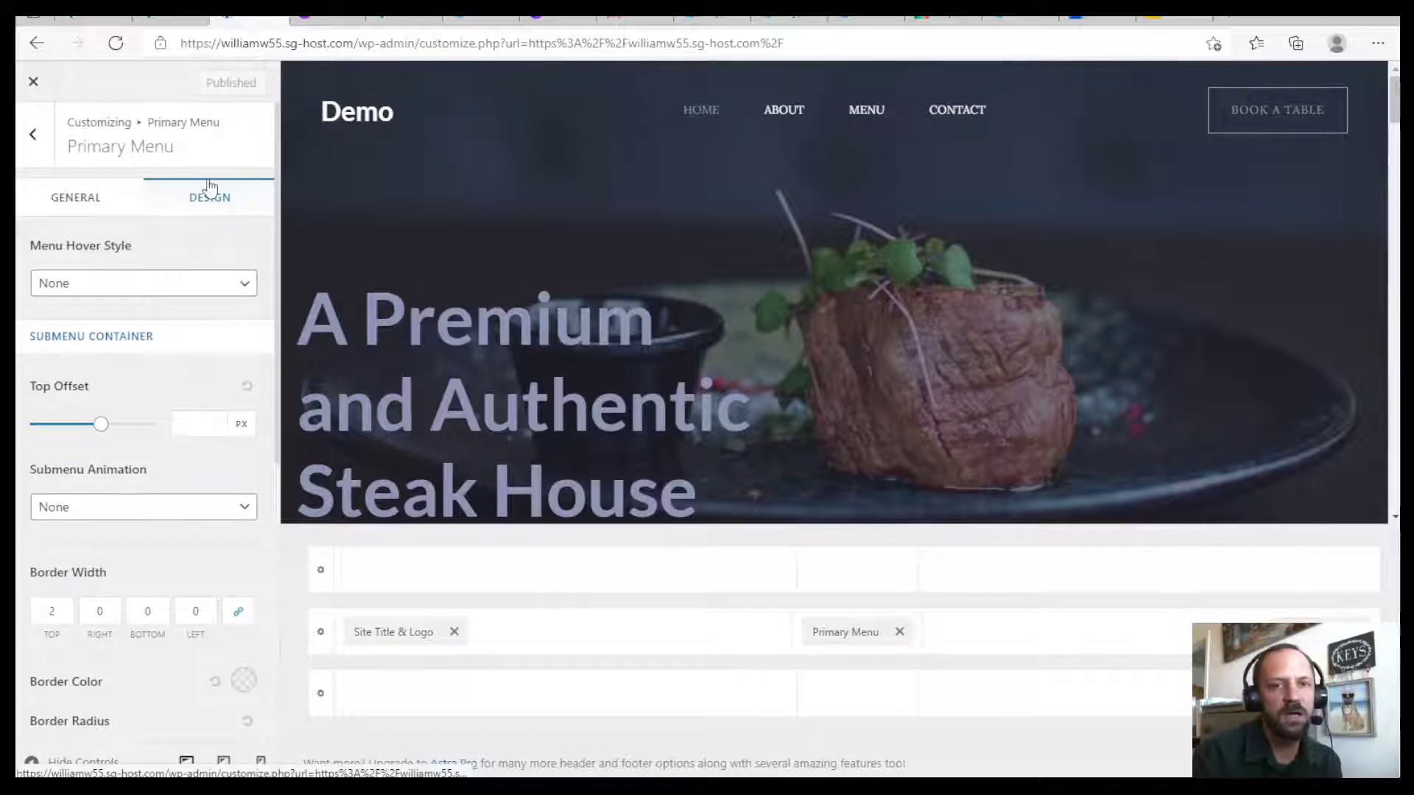
Step: From Header Builder, open Transparent Header under Header Types and show its Design options
left_click(34, 137)
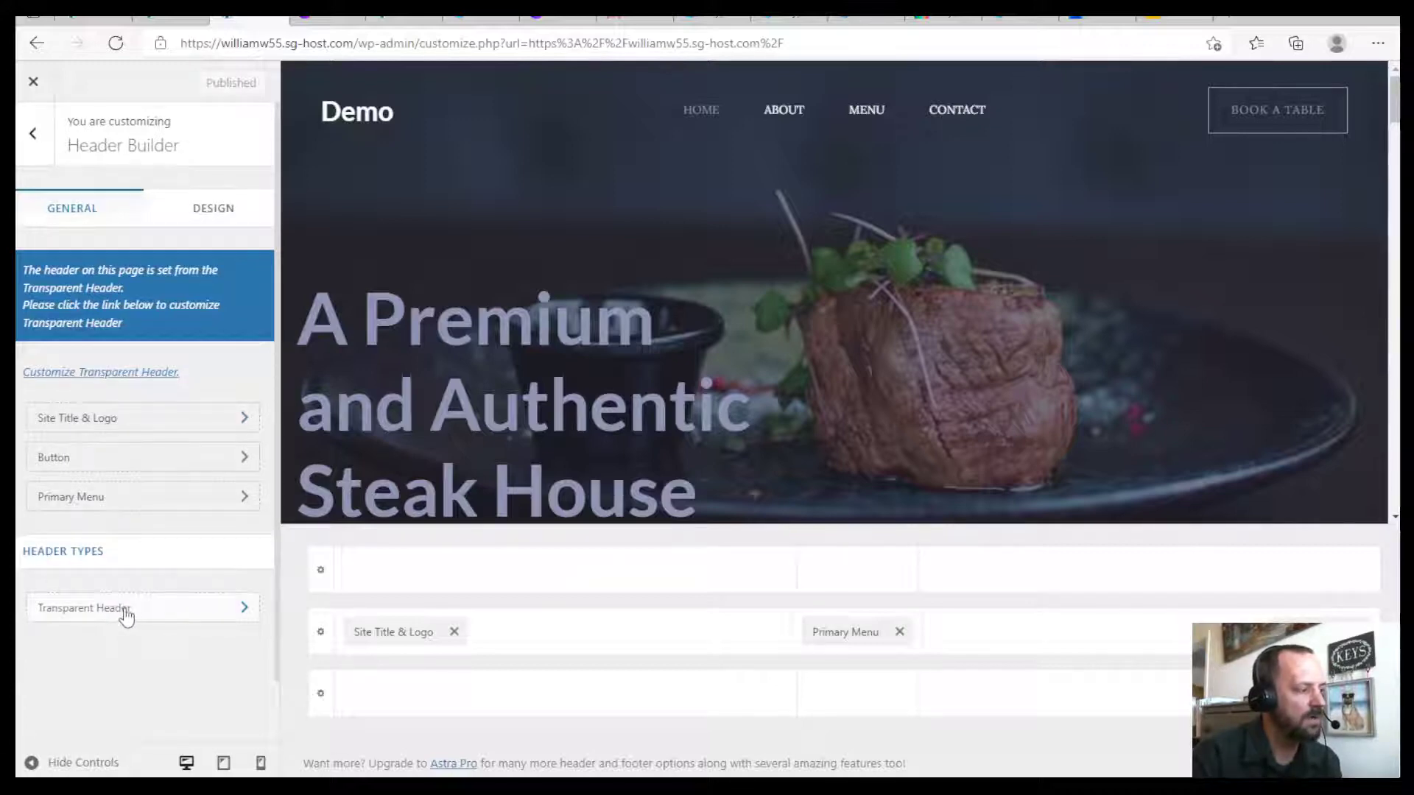
left_click(135, 611)
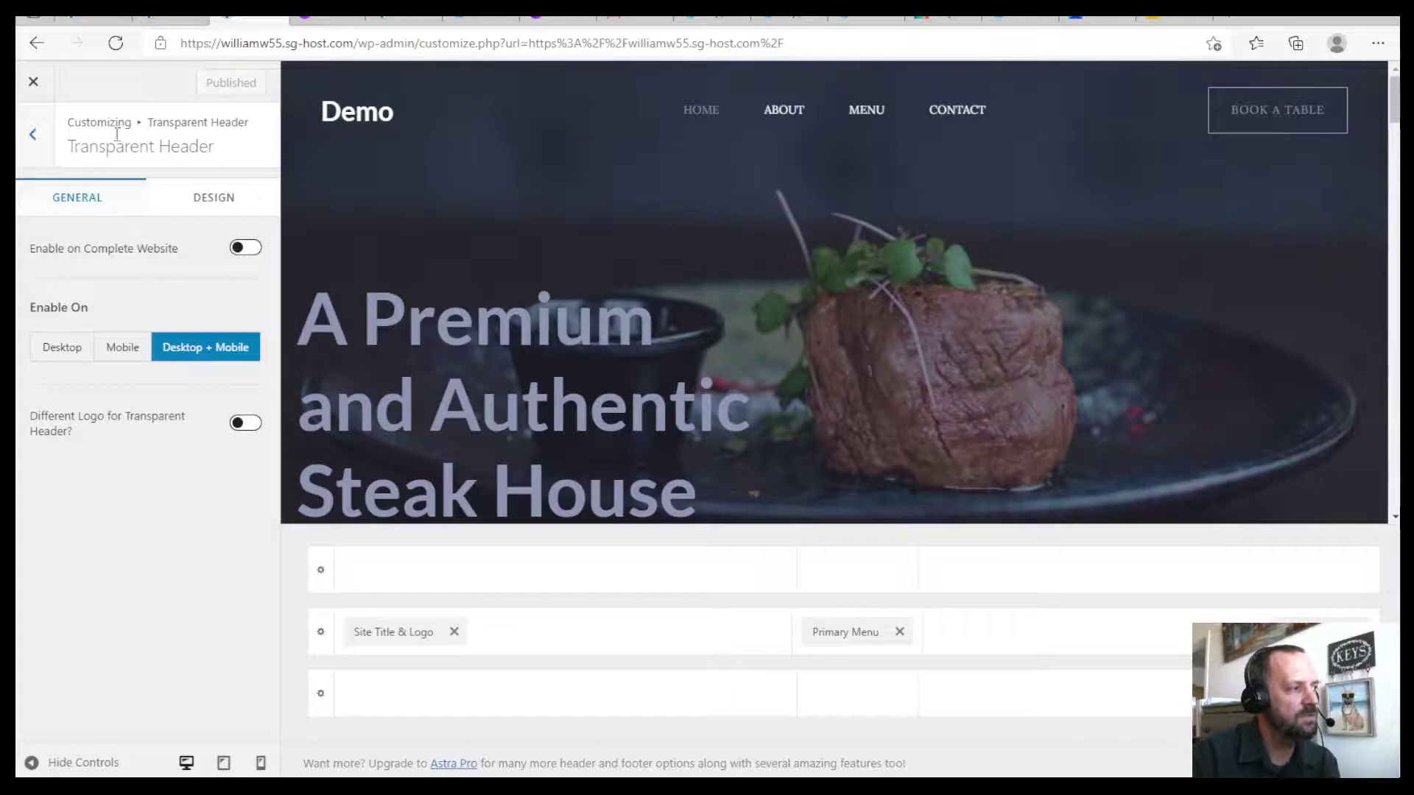
left_click(226, 198)
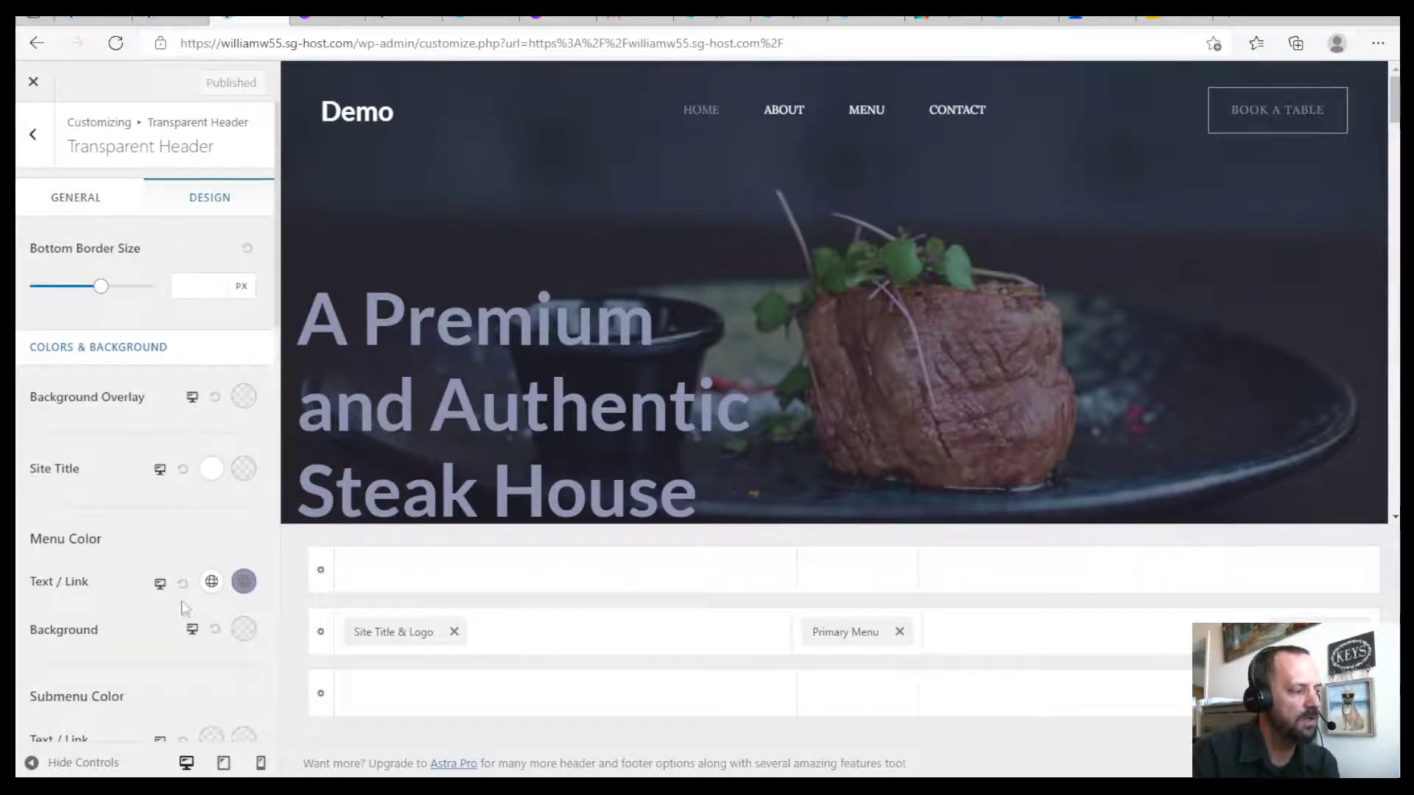
Step: Set the transparent header's menu Text / Link colour to white (#ffffff), after trying pink
left_click(244, 582)
scroll(196, 596, "down", 2)
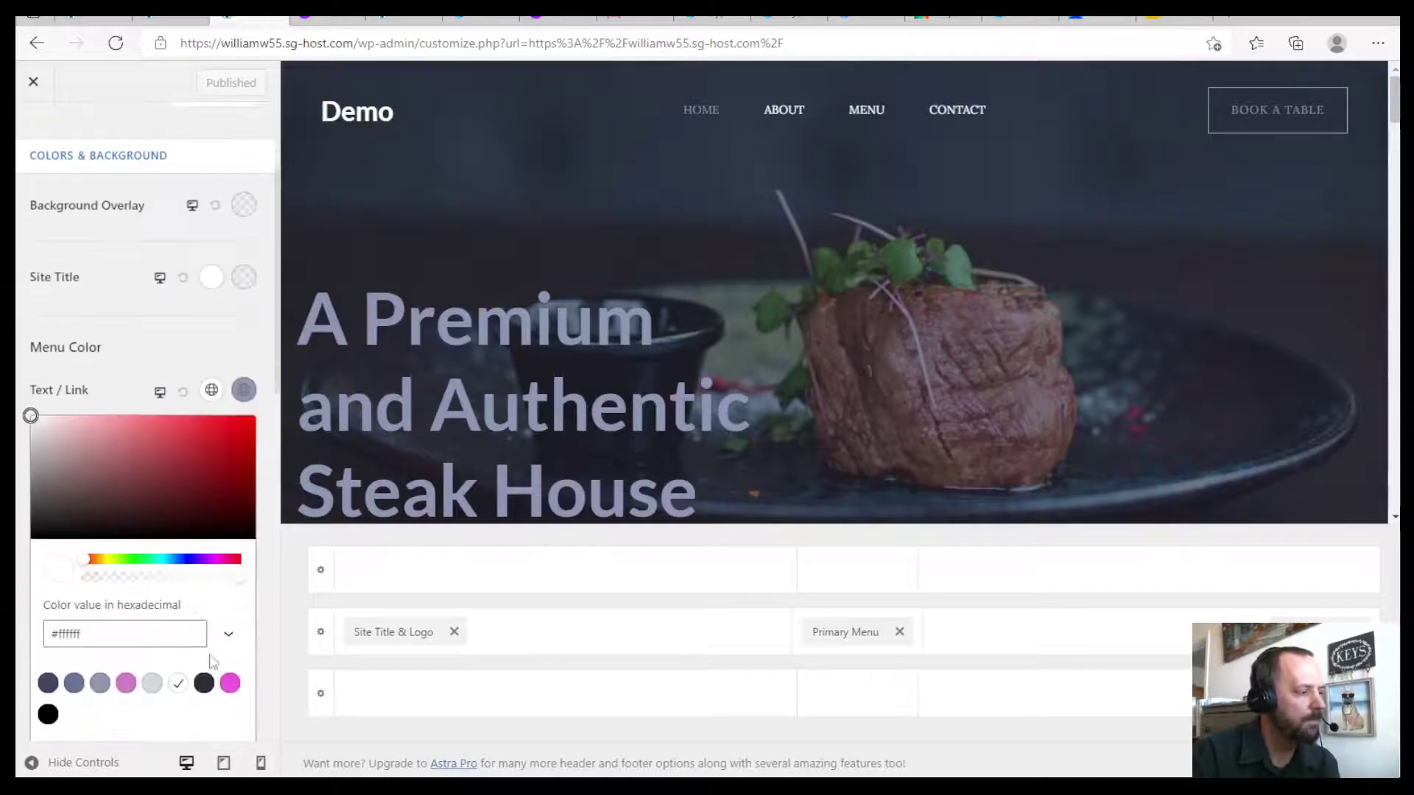
left_click(126, 684)
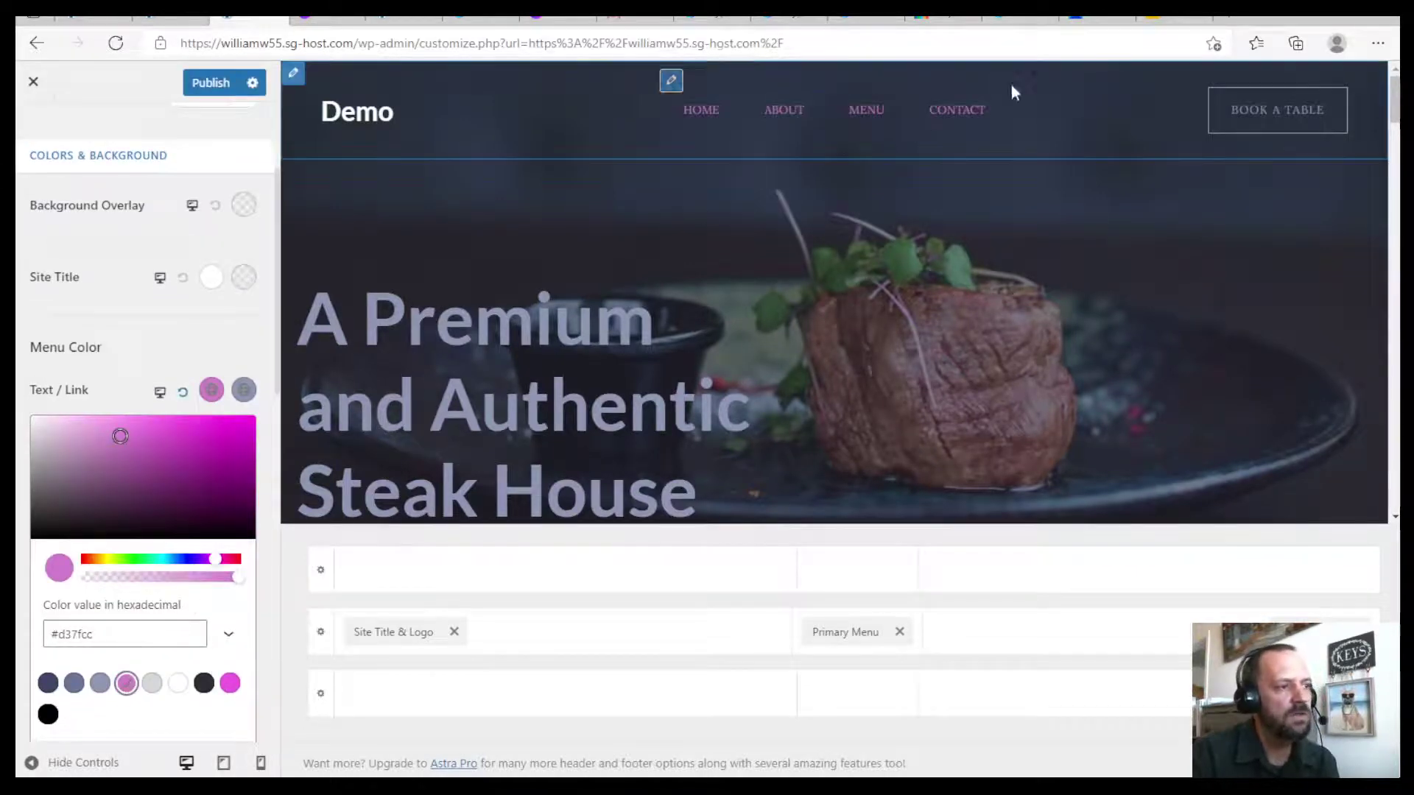
left_click(178, 683)
left_click(136, 346)
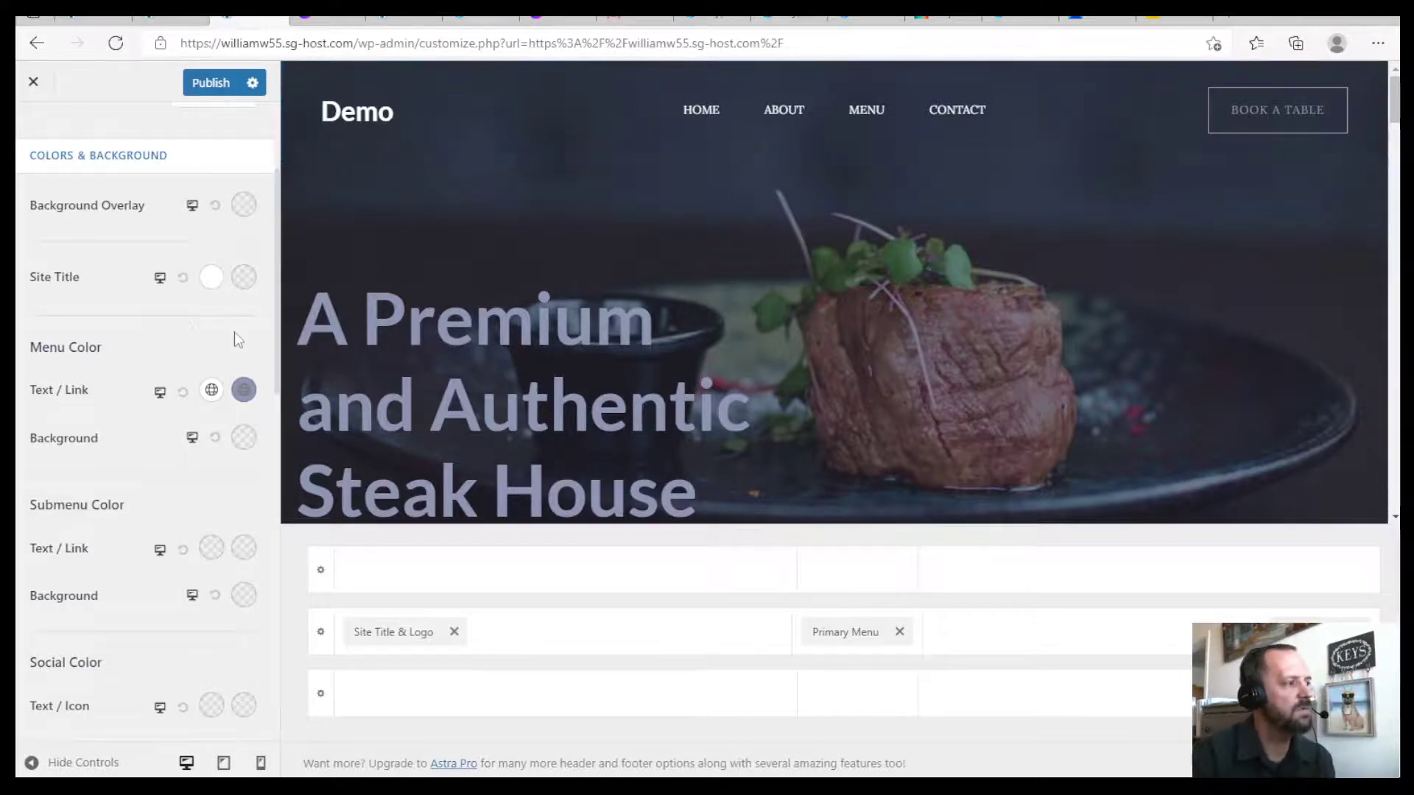
scroll(232, 332, "up", 2)
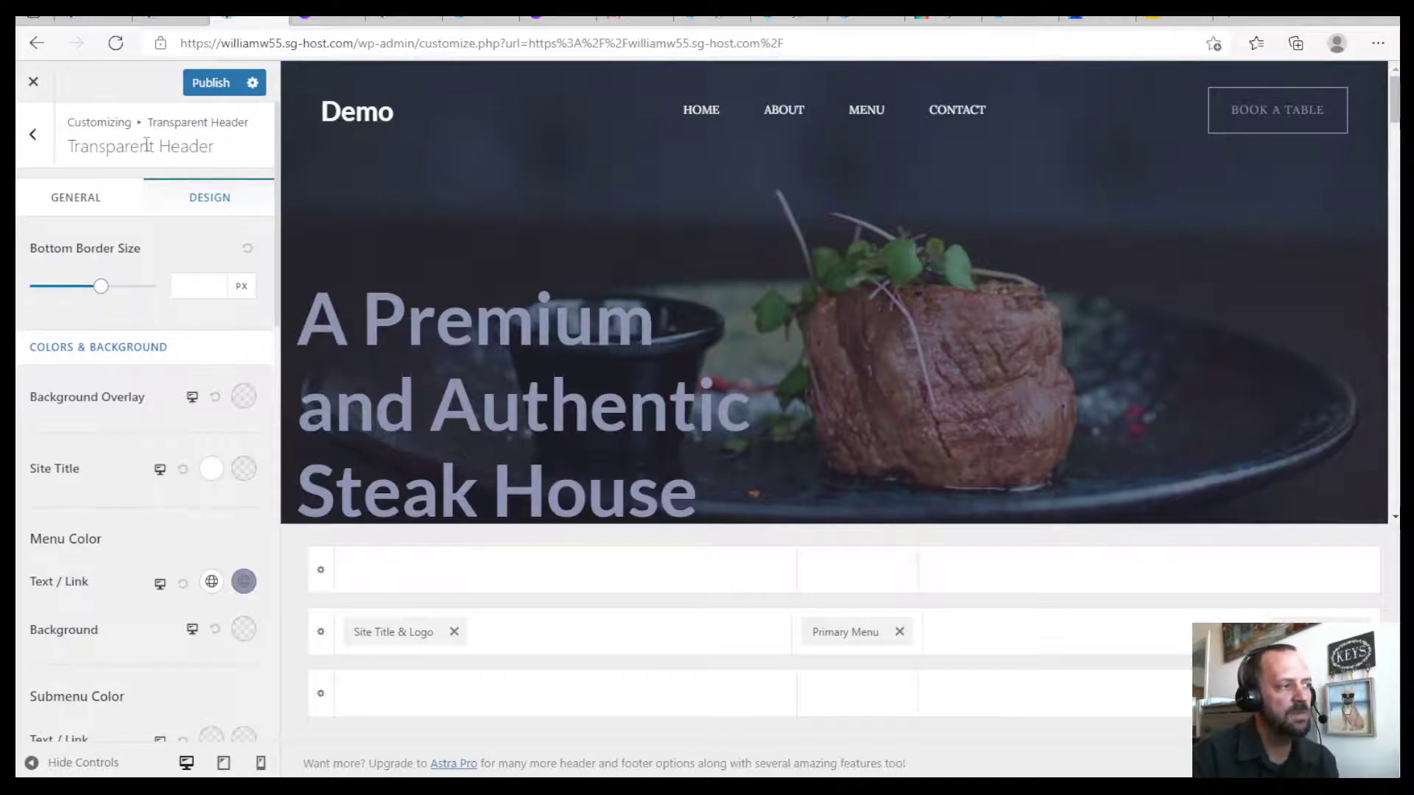
Step: Go back through Header Builder to the main panel and reopen the Primary Menu's Design options
left_click(32, 134)
left_click(190, 209)
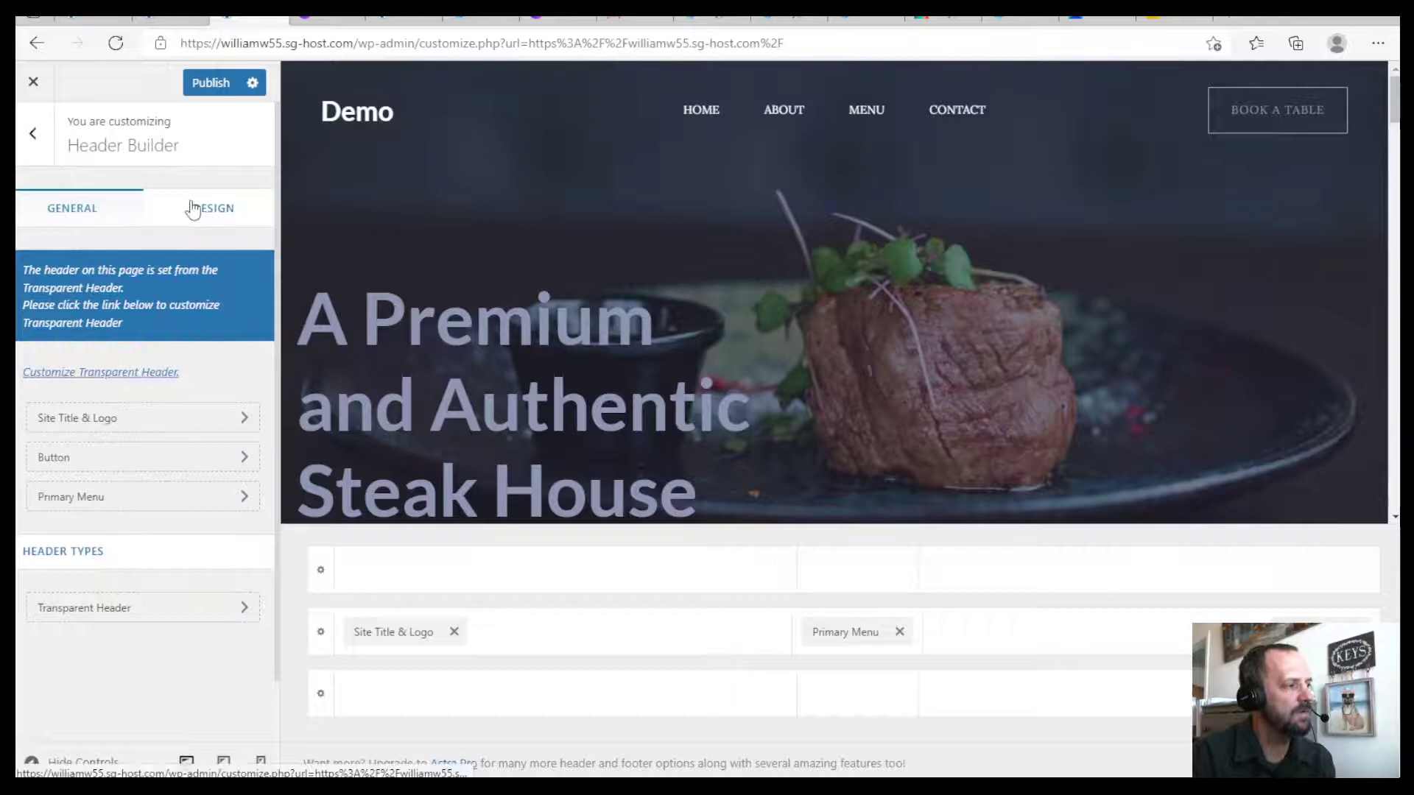
left_click(59, 207)
left_click(33, 135)
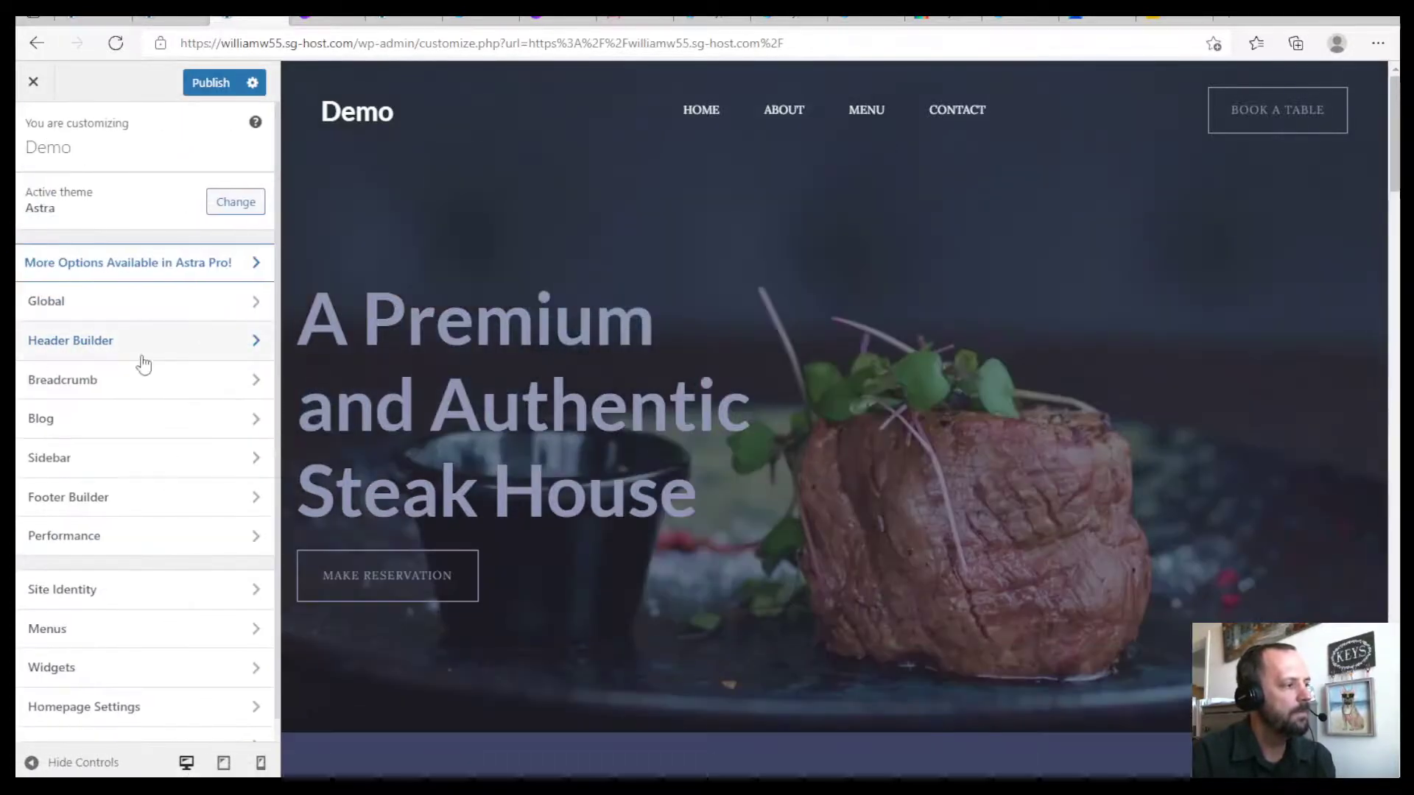
left_click(671, 81)
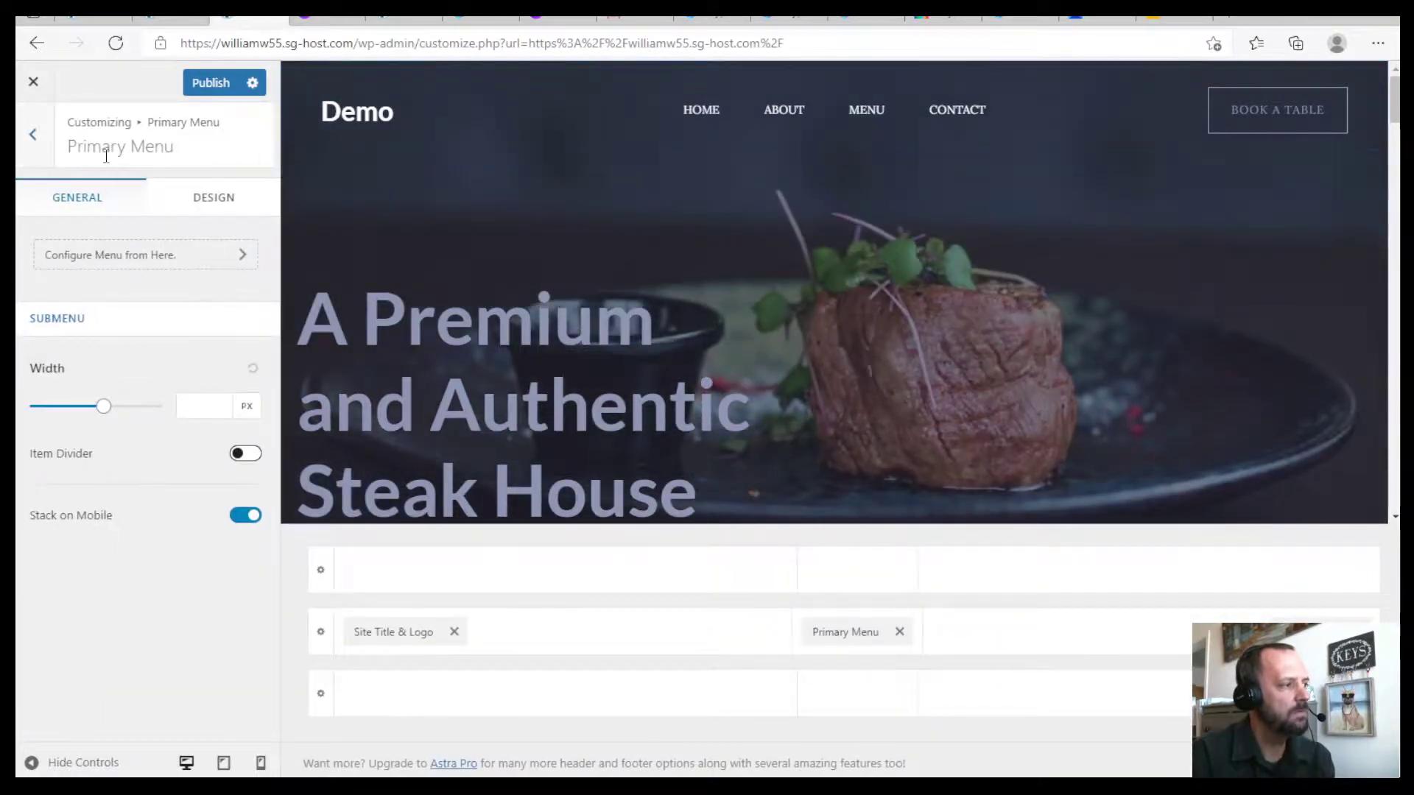
mouse_move(700, 110)
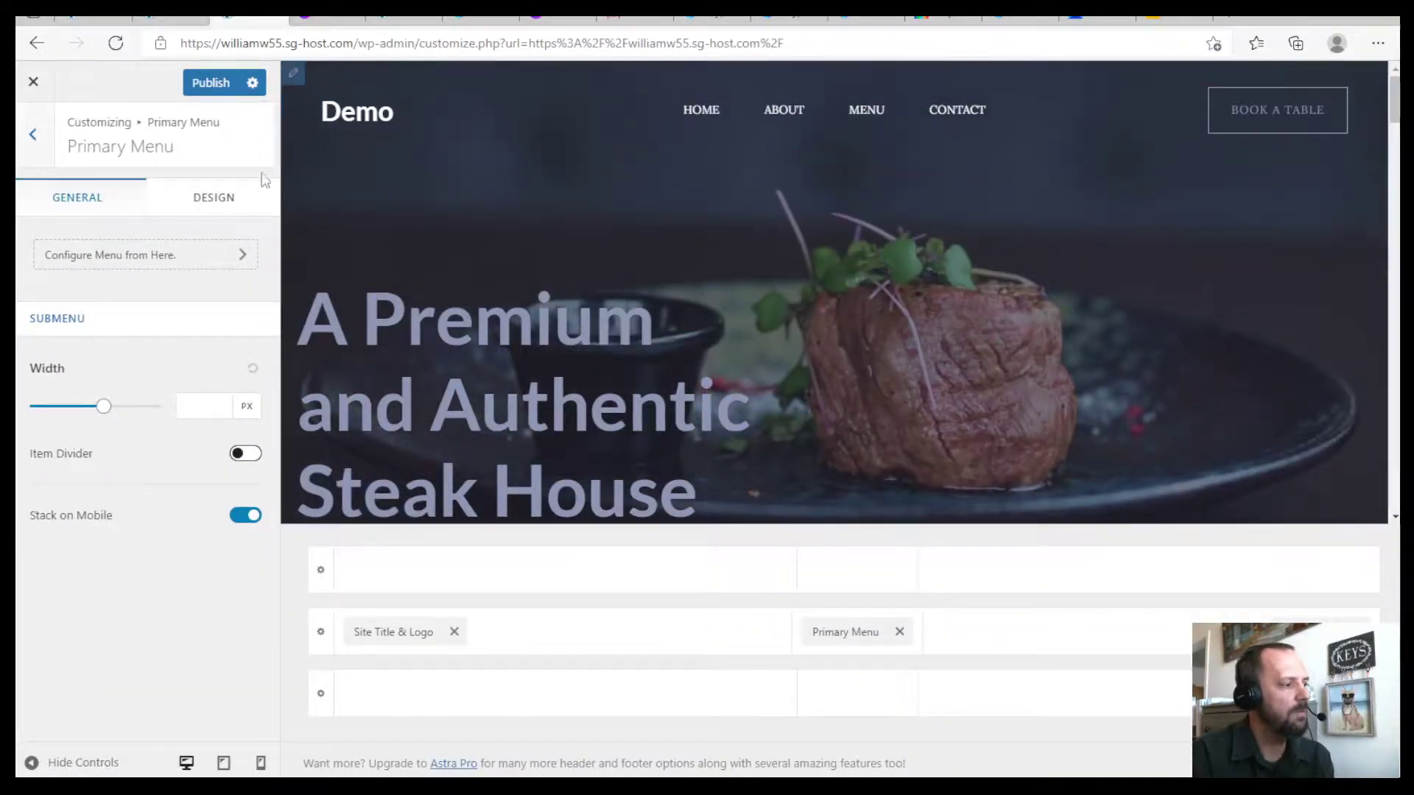
left_click(245, 208)
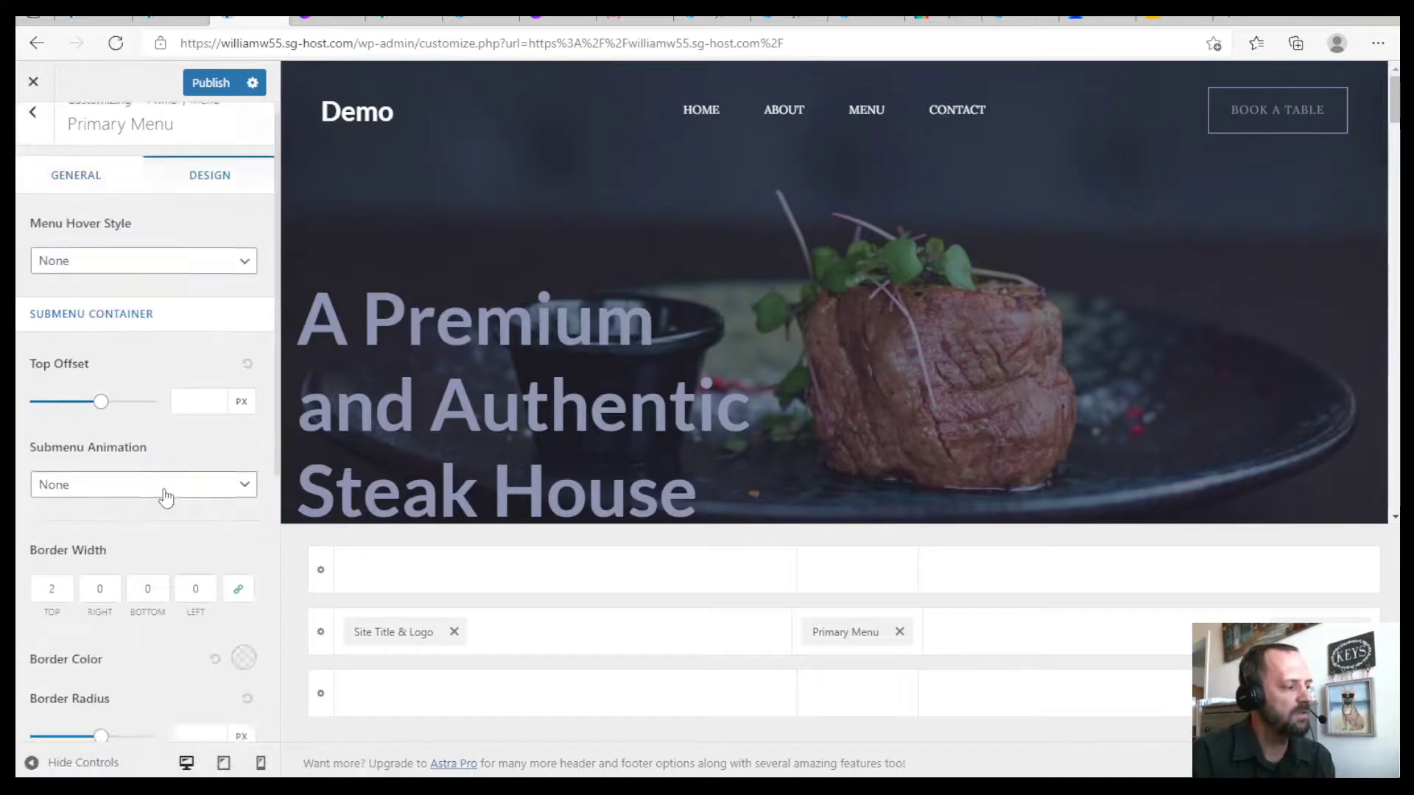
scroll(167, 497, "down", 3)
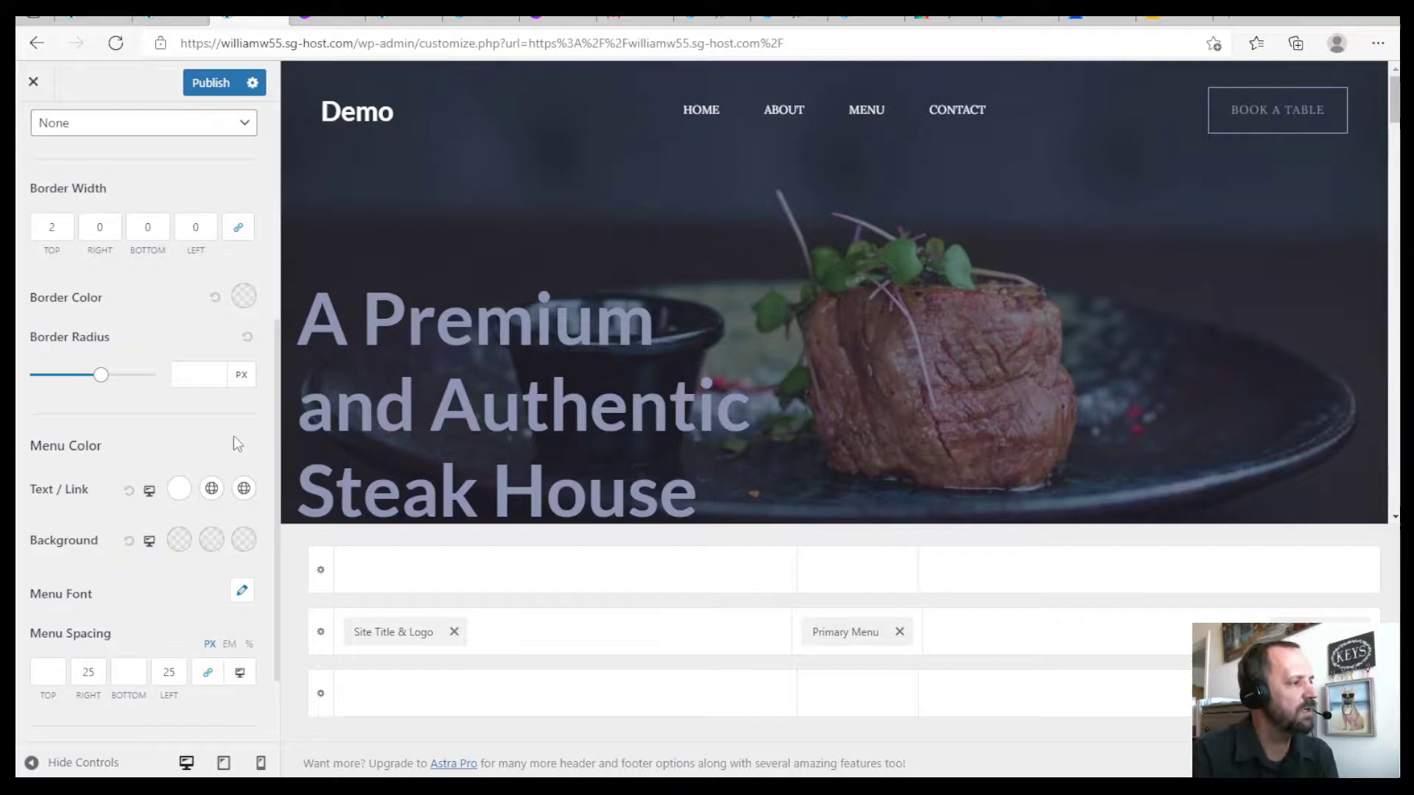
scroll(234, 443, "up", 3)
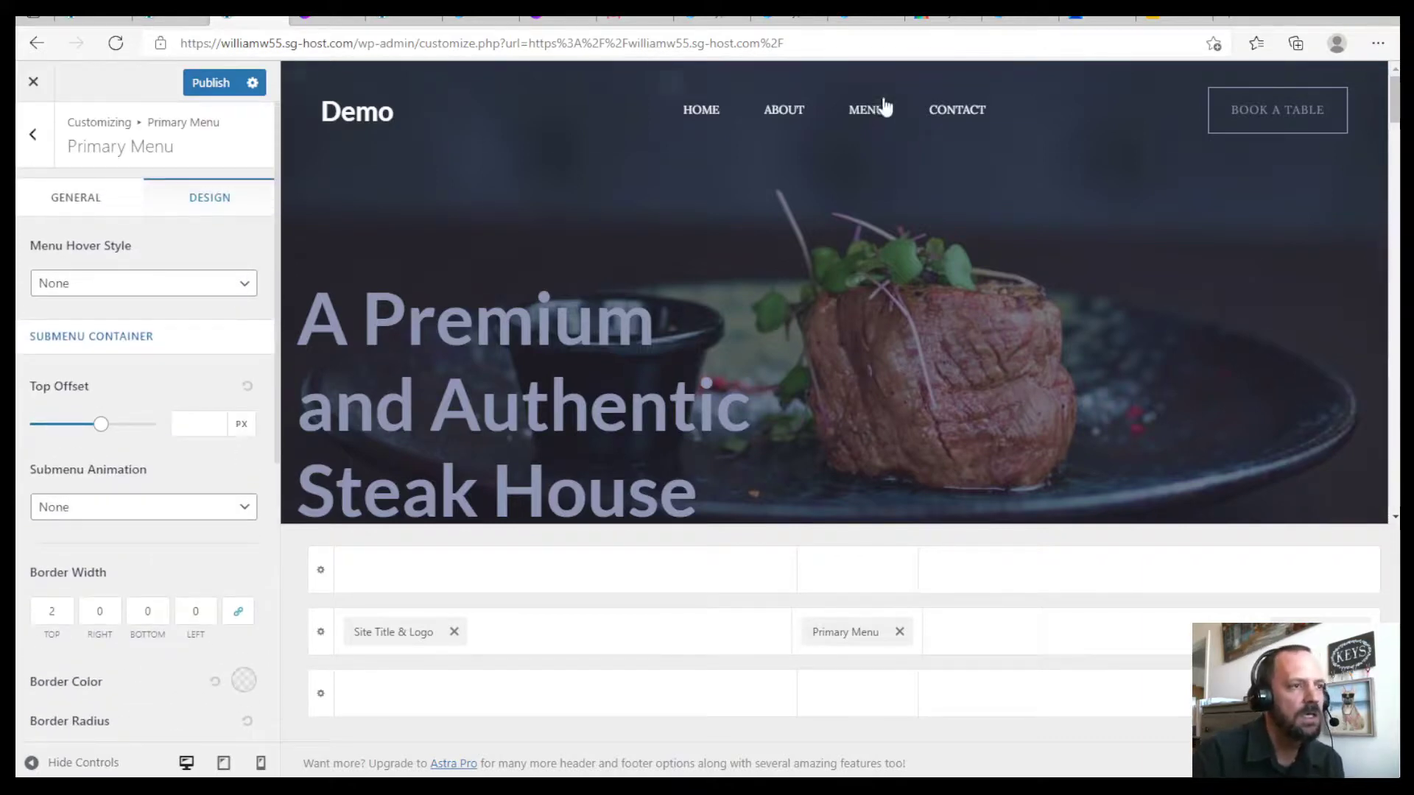
Step: Switch to the browser tab holding the Google Slides presentation
left_click(1181, 22)
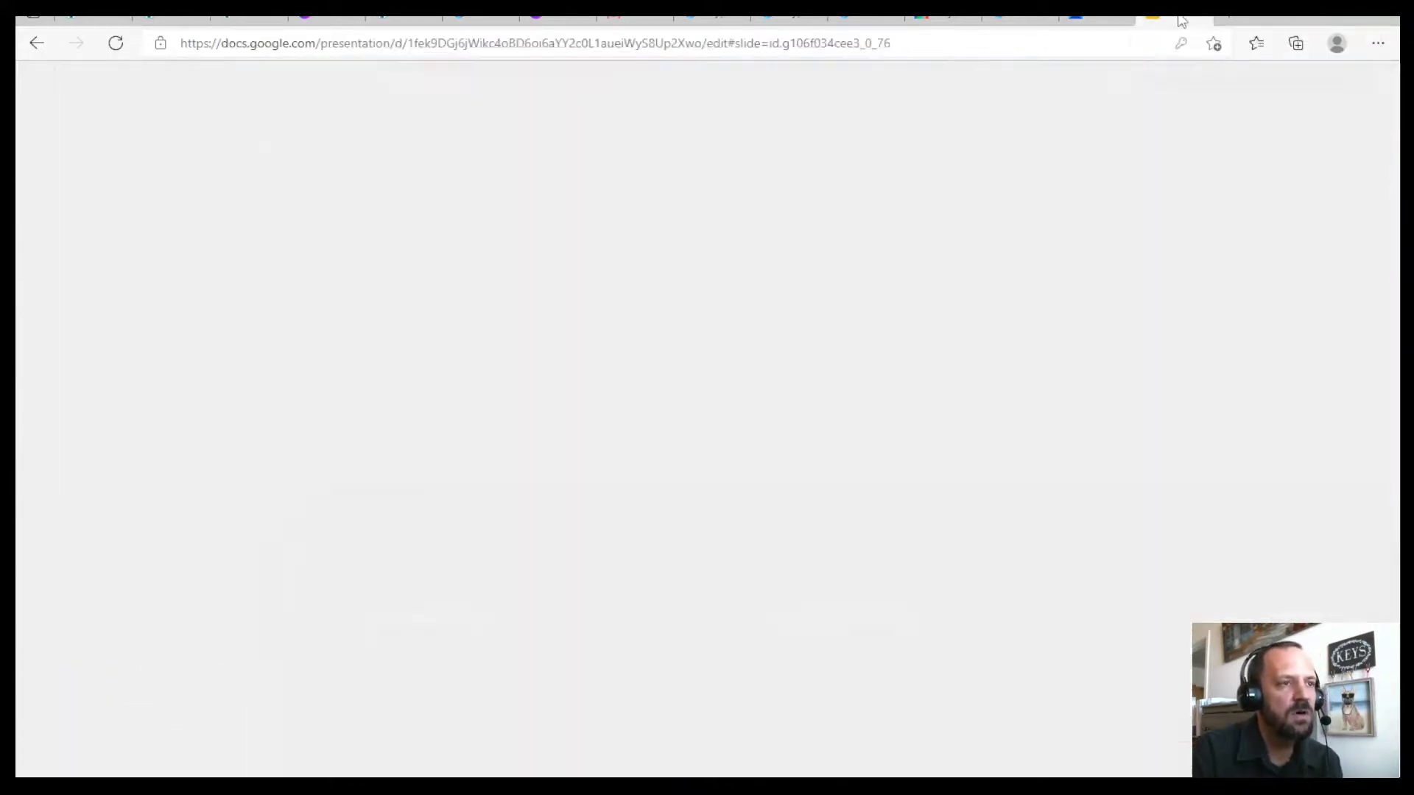